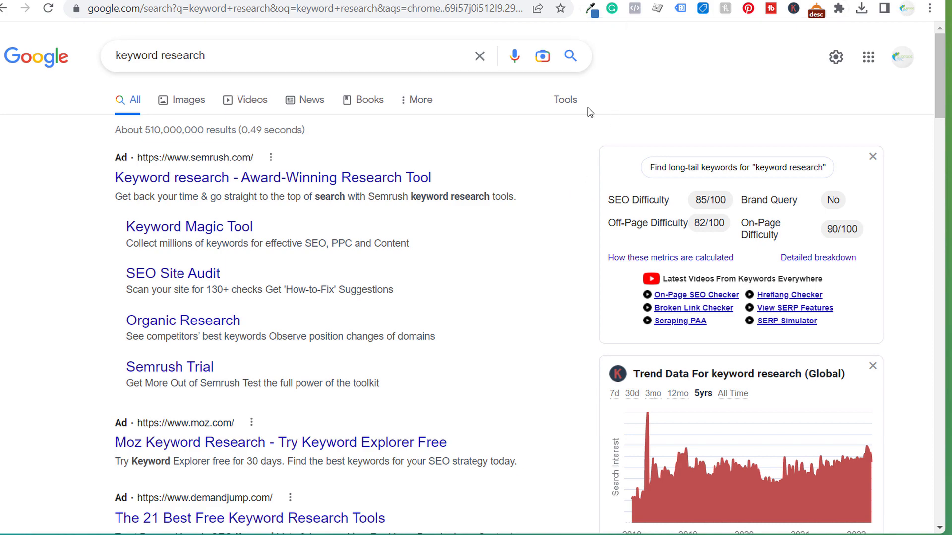
Review the 22 long-tail keyword ideas for 'keyword research', then switch to YouTube Studio
scroll(573, 205, down, 20)
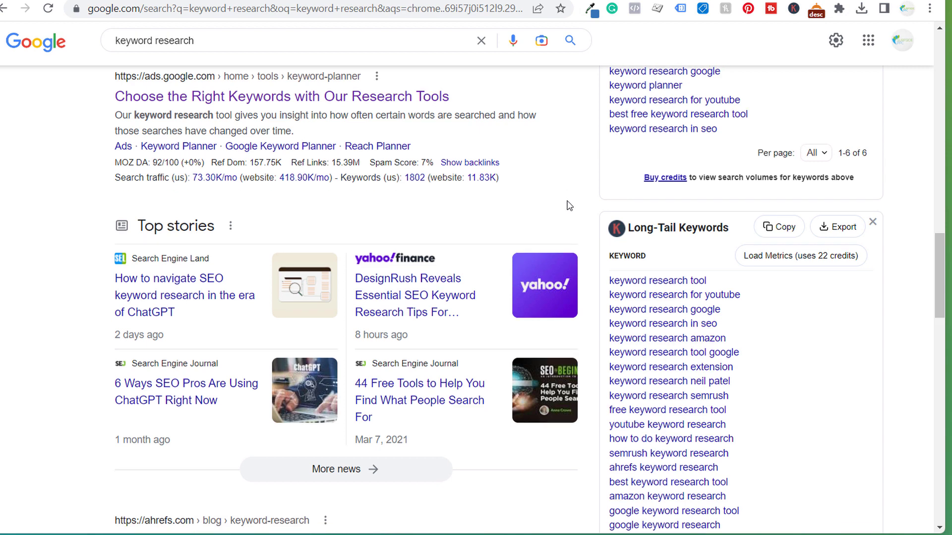
scroll(569, 205, down, 1)
scroll(631, 100, down, 1)
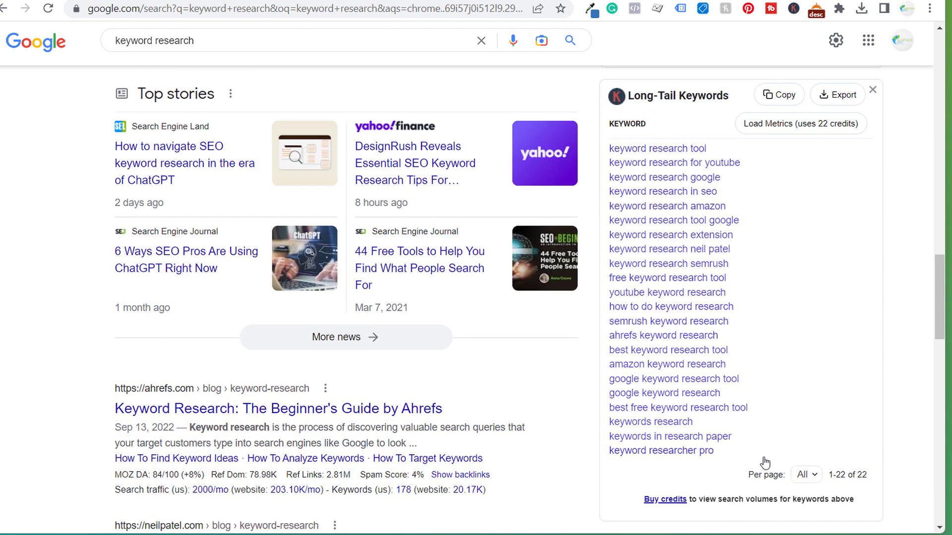
drag(761, 458, 901, 247)
click(901, 247)
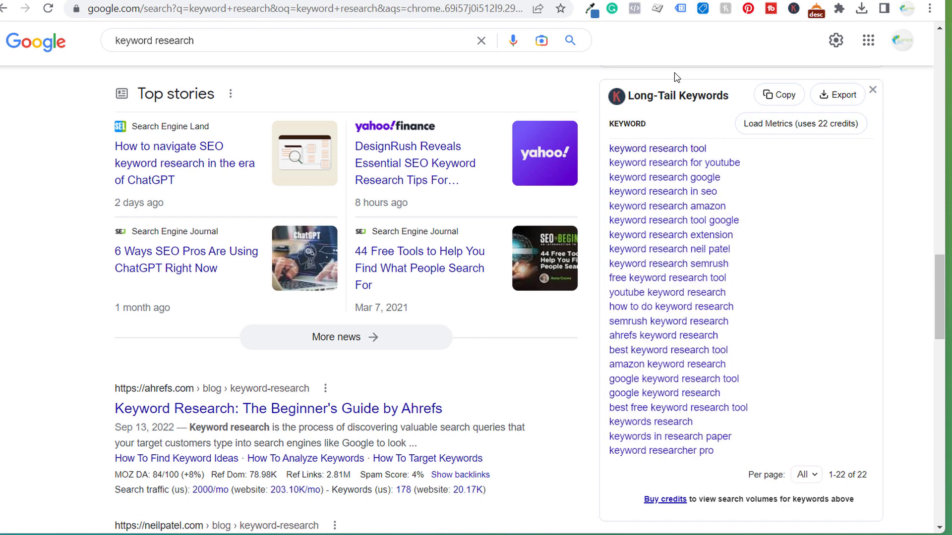
click(694, 0)
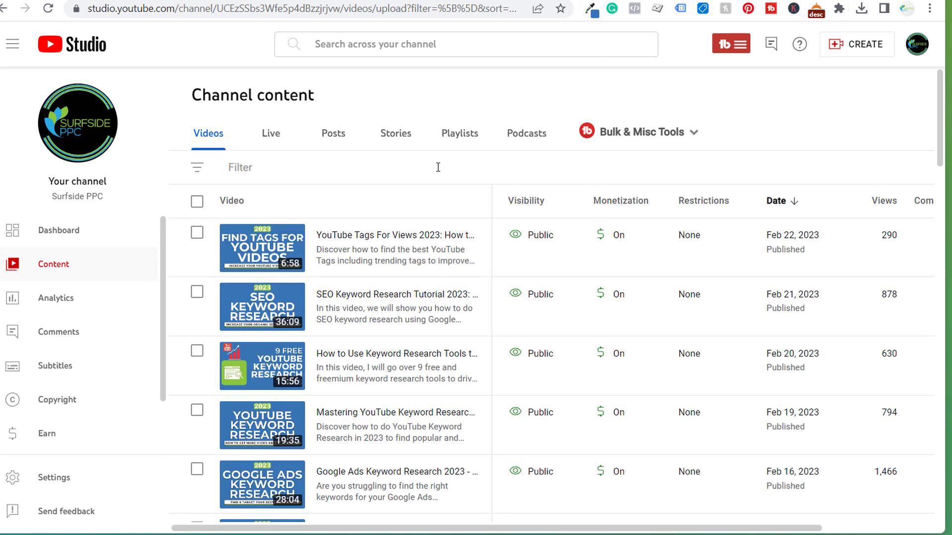
Browse the YouTube Studio channel video list, then return to the Google 'keyword research' results
scroll(433, 177, down, 2)
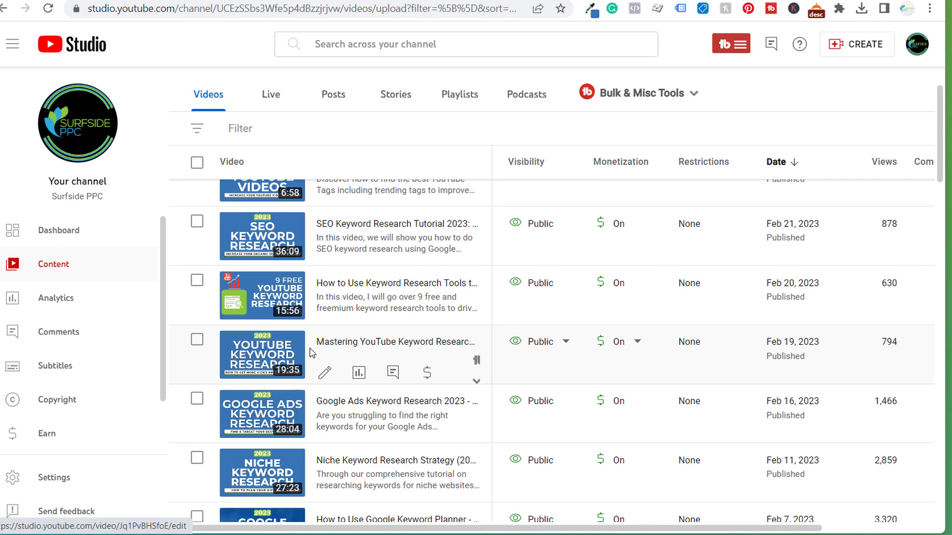
scroll(221, 397, down, 3)
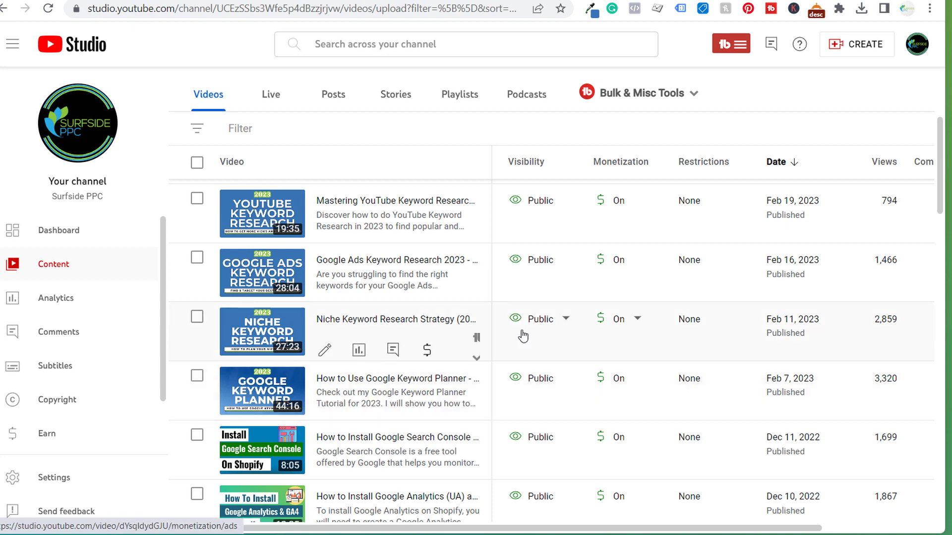
scroll(867, 318, up, 3)
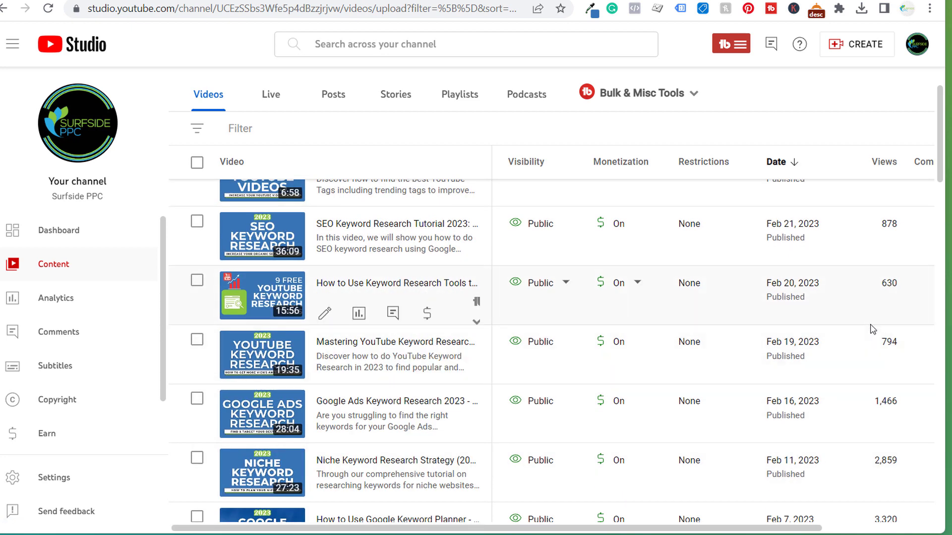
scroll(873, 329, up, 2)
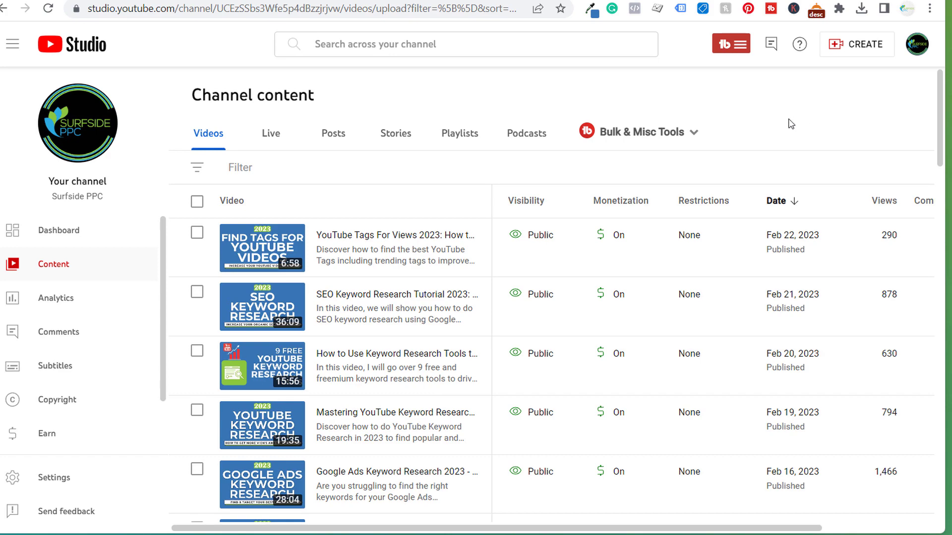
key(ctrl+Tab)
scroll(487, 156, up, 10)
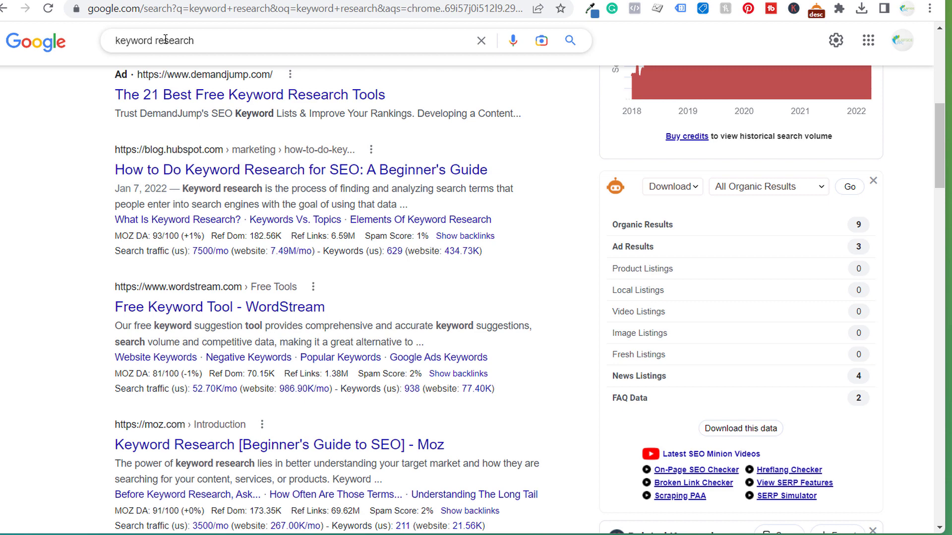
Switch tabs to the Google results for 'pickleball shoes for wide feet' with SEO difficulty scores
key(ctrl+Tab)
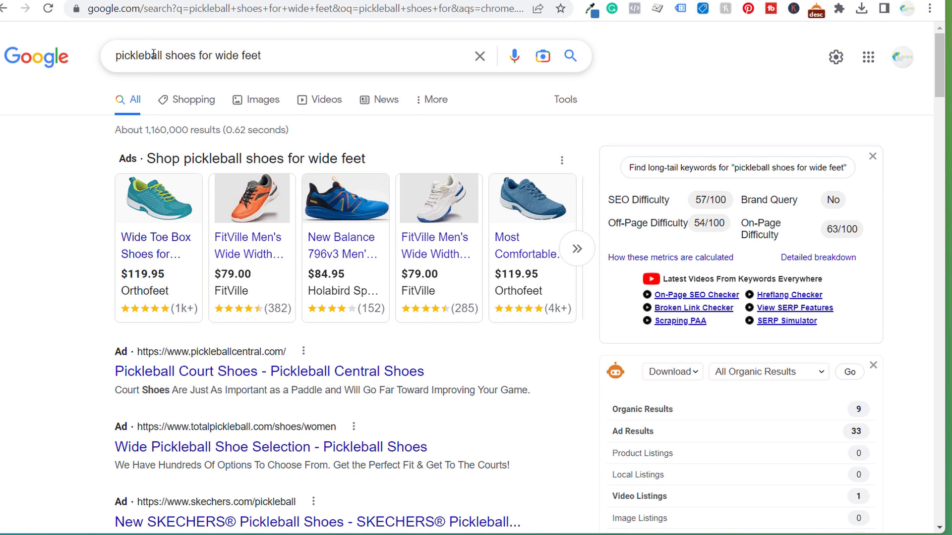
Delete 'for wide feet' from the query to see autocomplete ideas for 'pickleball shoes'
drag(263, 55, 200, 55)
key(BackSpace)
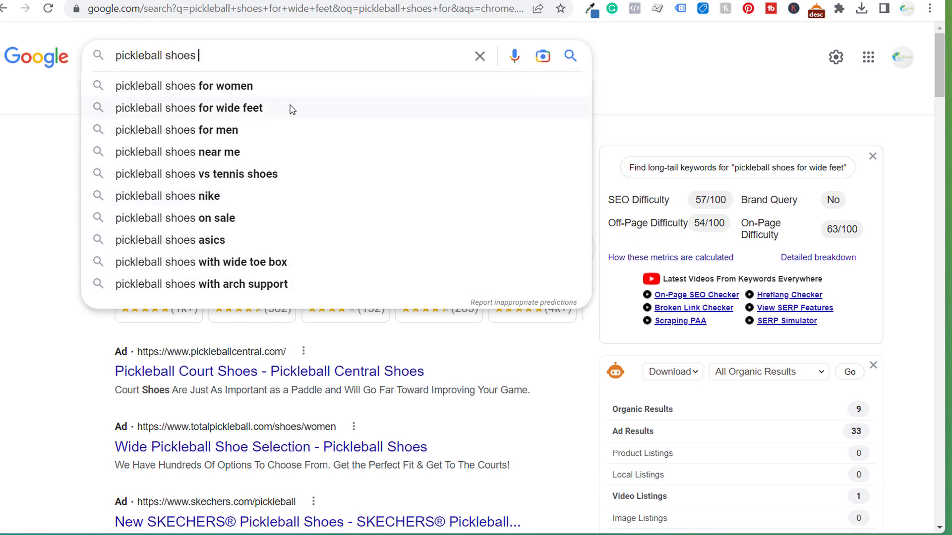
click(31, 188)
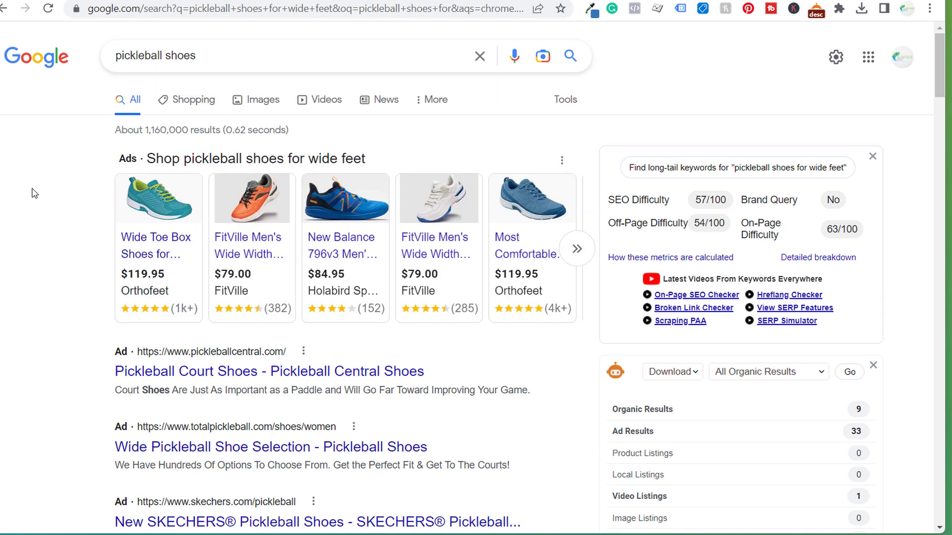
Review the Related Keywords and People Also Search For panels, then return to the top
scroll(55, 184, down, 7)
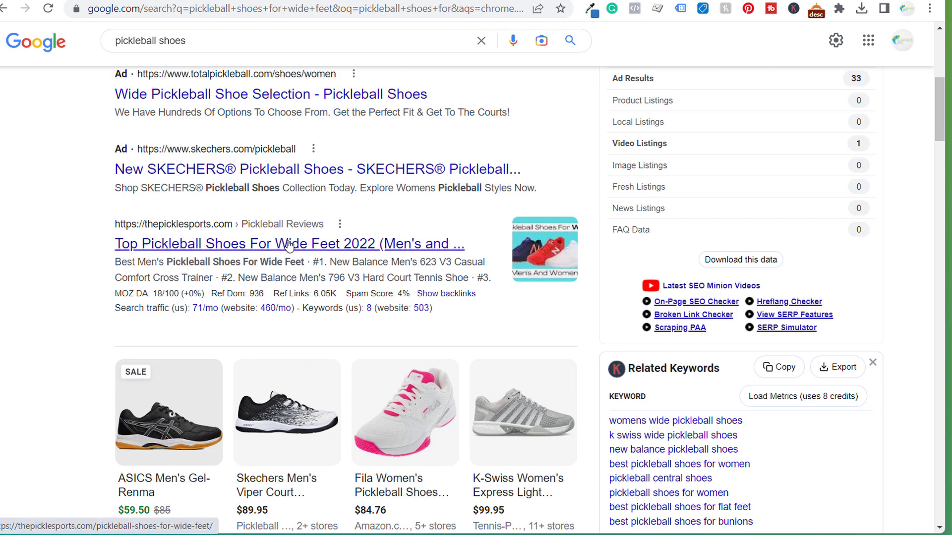
scroll(70, 250, down, 7)
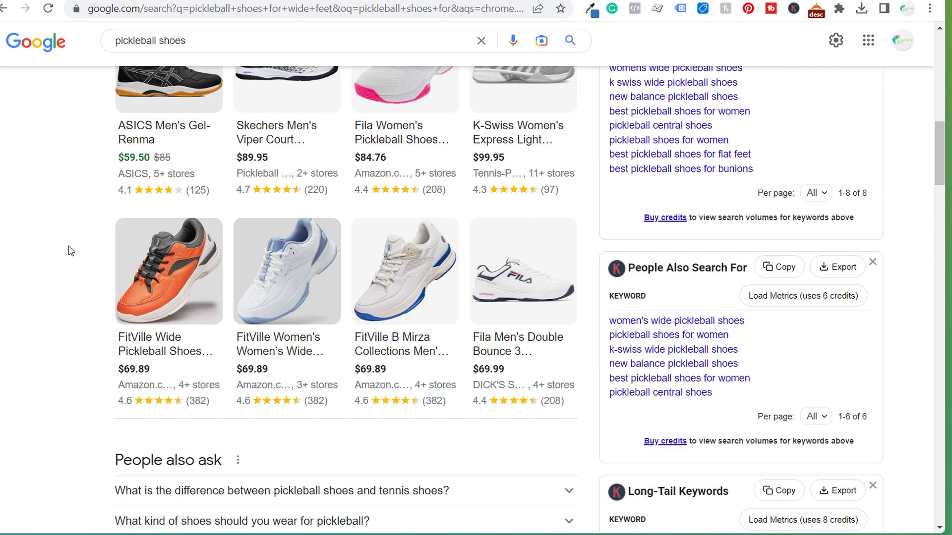
scroll(63, 241, down, 10)
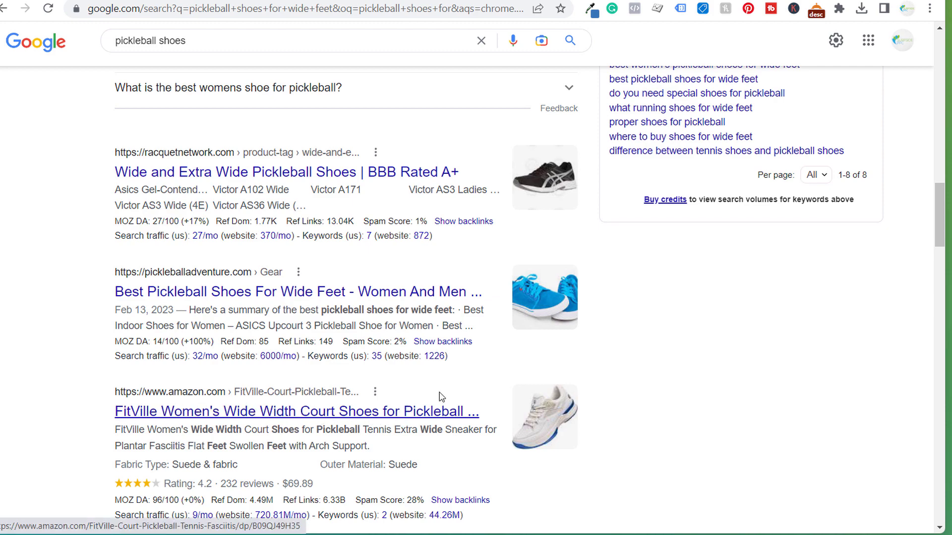
scroll(871, 379, up, 10)
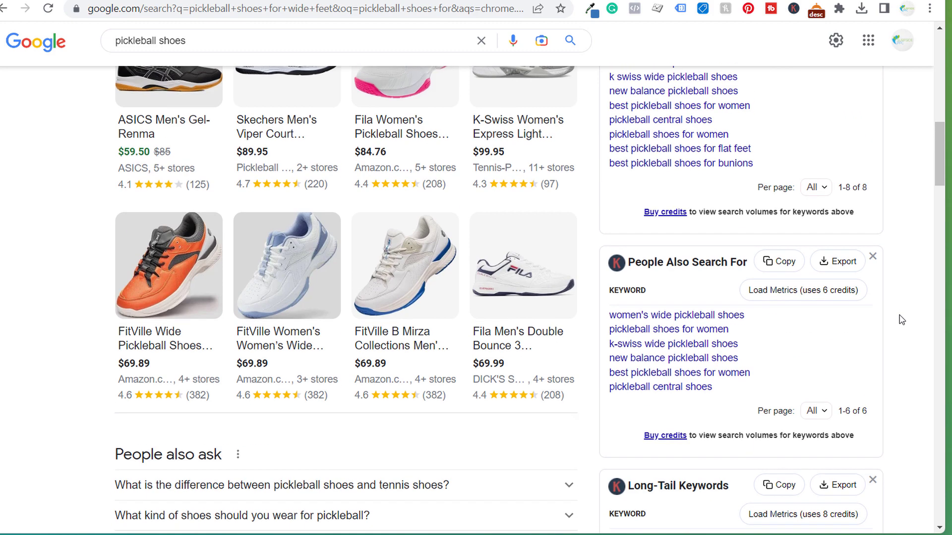
scroll(901, 320, up, 10)
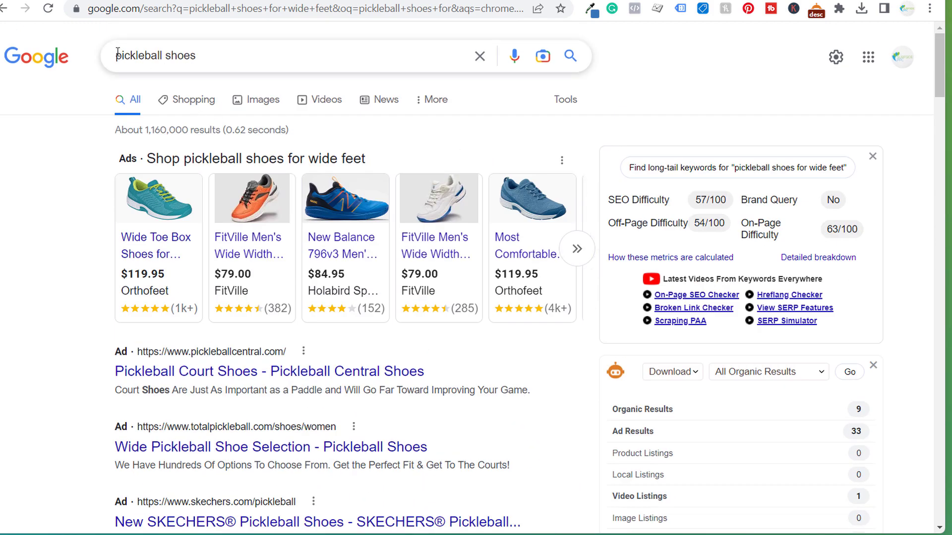
Show the autocomplete ideas for 'pickleball shoes' again, then dismiss them
click(209, 47)
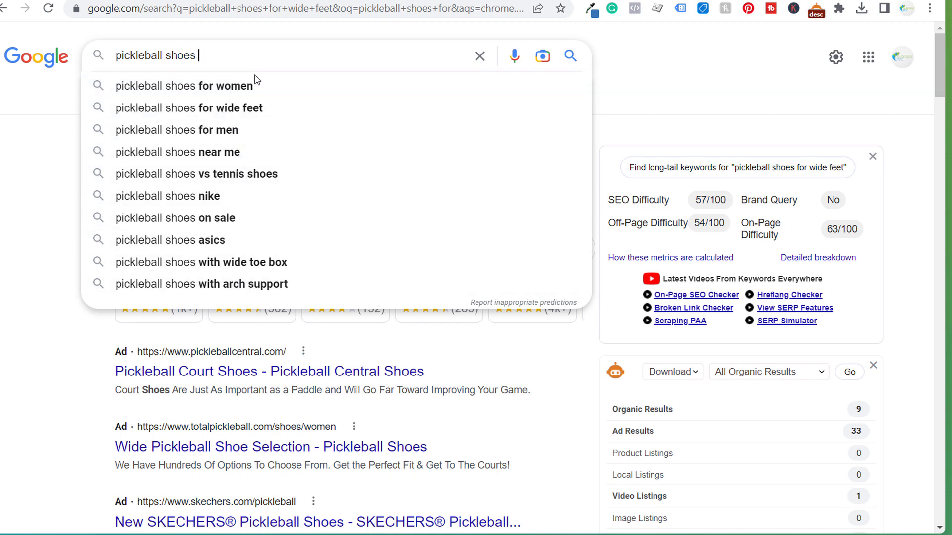
click(35, 194)
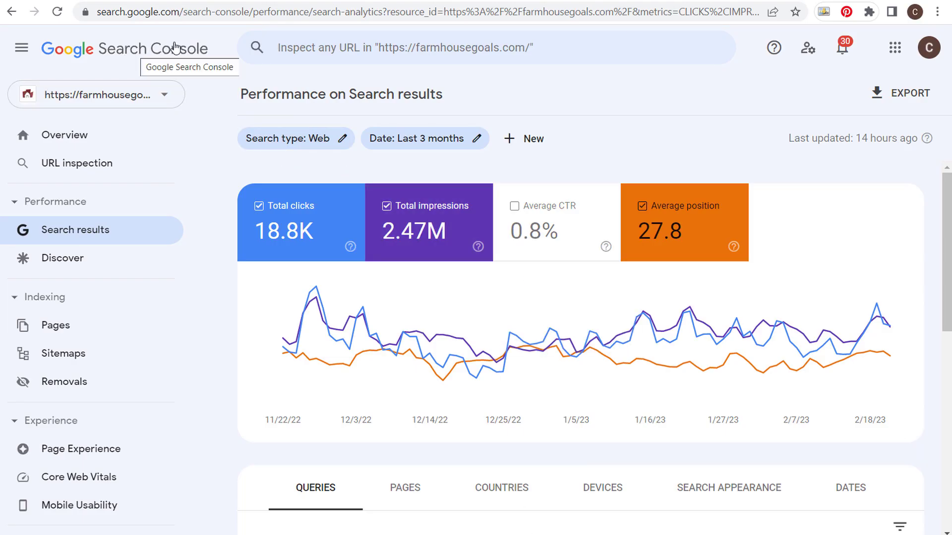
List top pages sorted by impressions and filter the report to the farmhouse-bedding page
scroll(219, 175, down, 5)
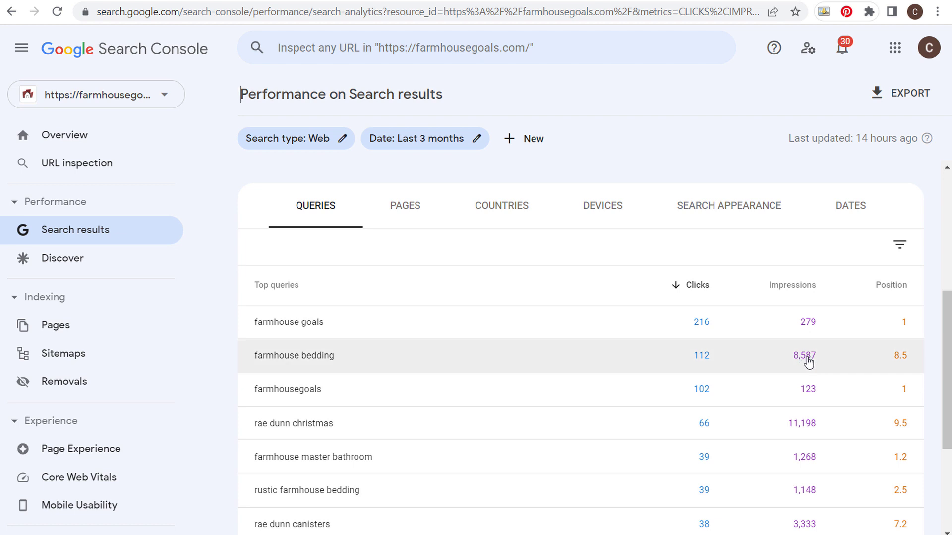
click(407, 205)
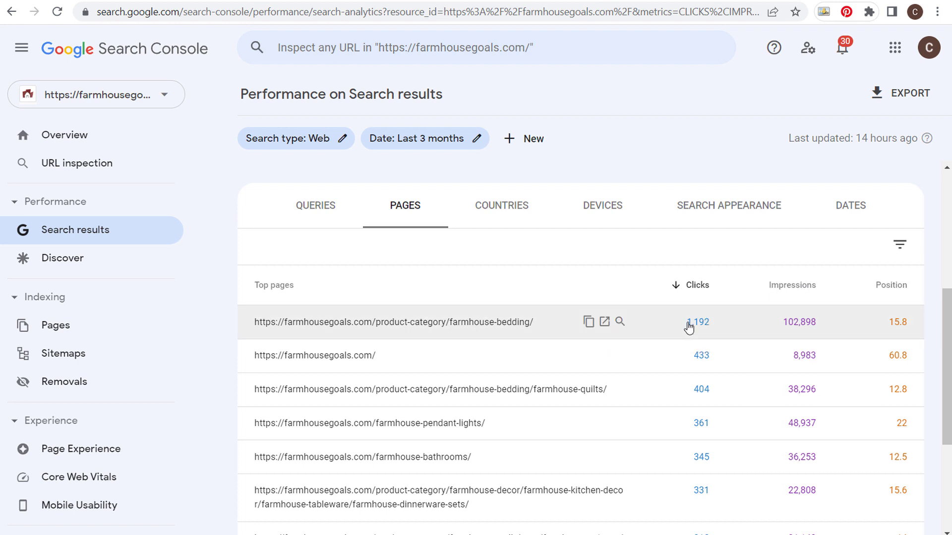
click(797, 285)
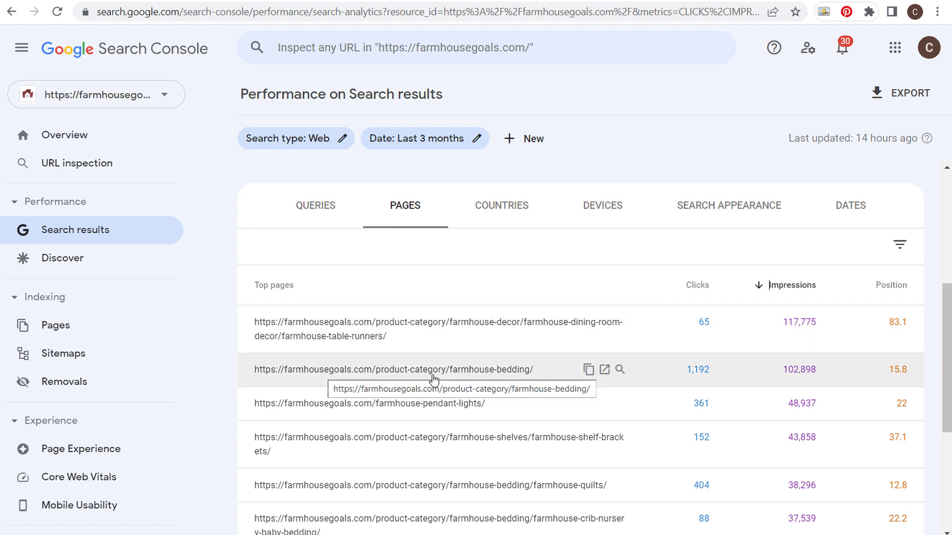
click(492, 375)
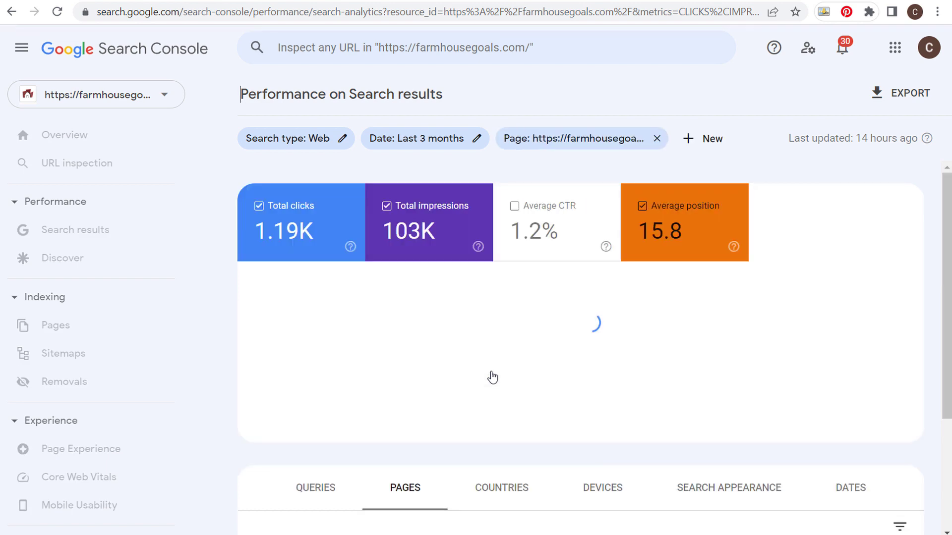
Show the search queries for the bedding page, sorted by impressions
scroll(374, 406, down, 3)
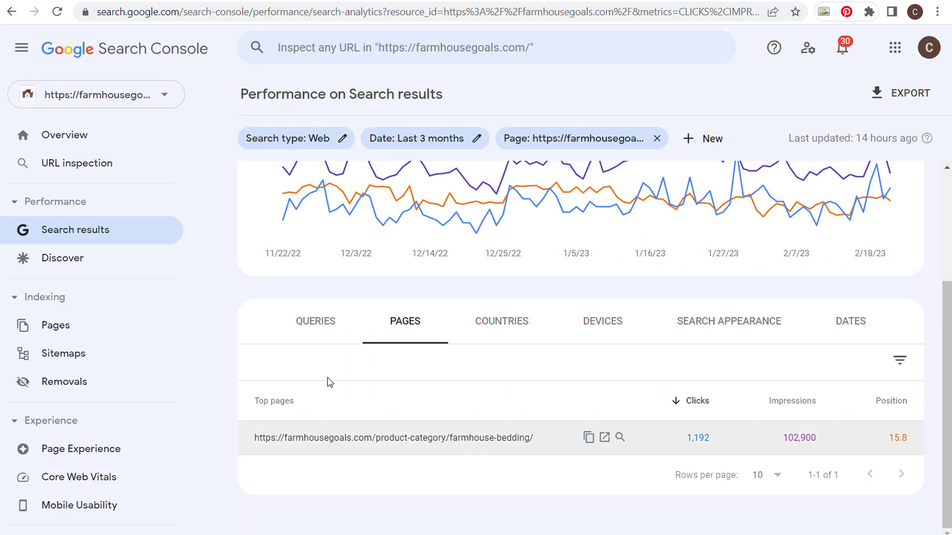
click(316, 323)
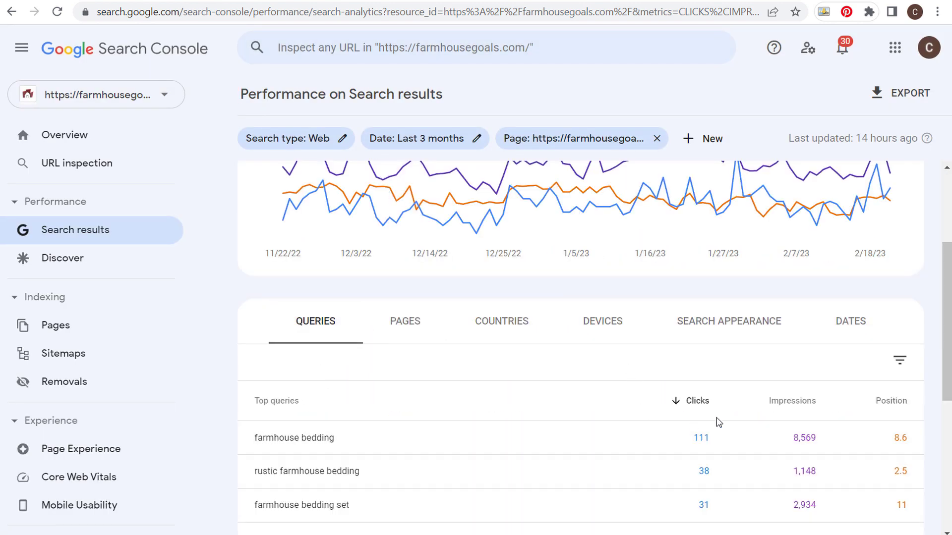
scroll(800, 365, down, 1)
click(793, 331)
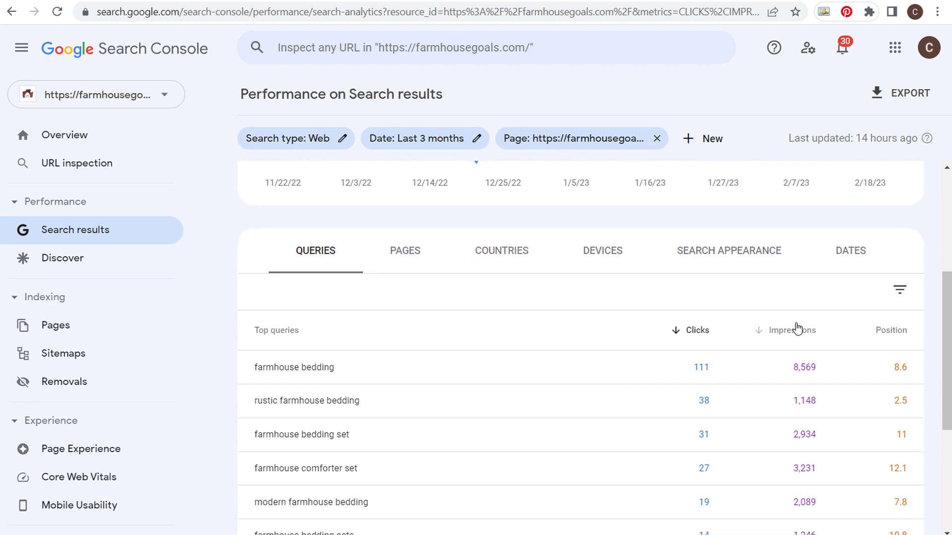
Set the query table to 500 rows per page and scroll through the list
scroll(946, 292, down, 5)
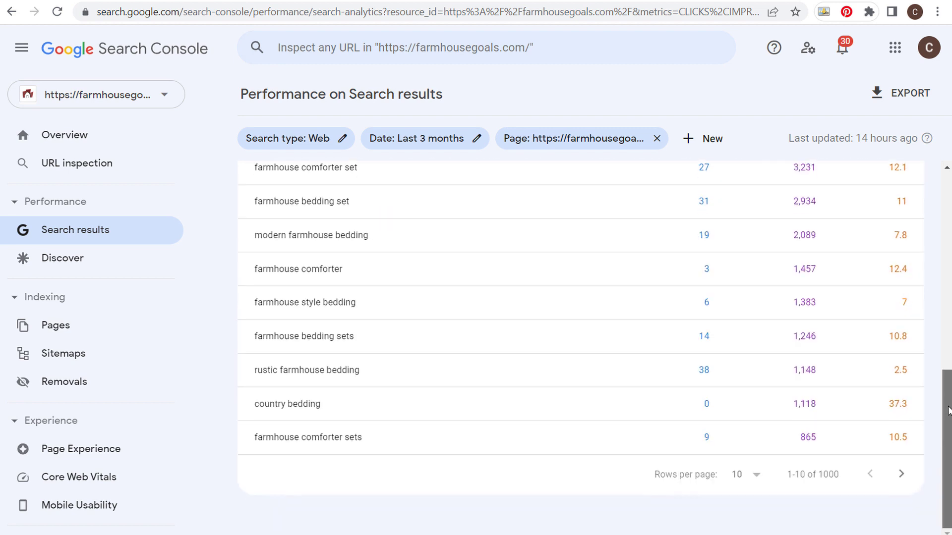
click(748, 475)
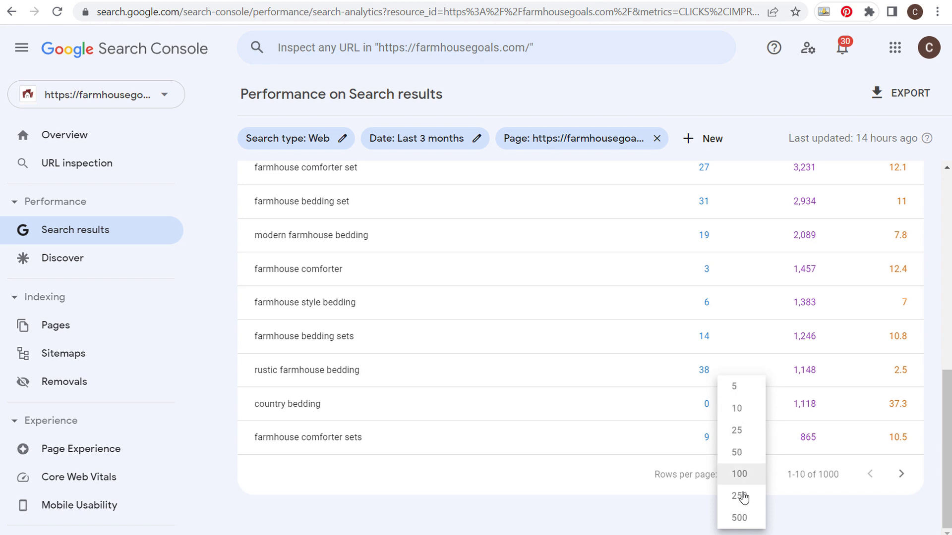
click(743, 519)
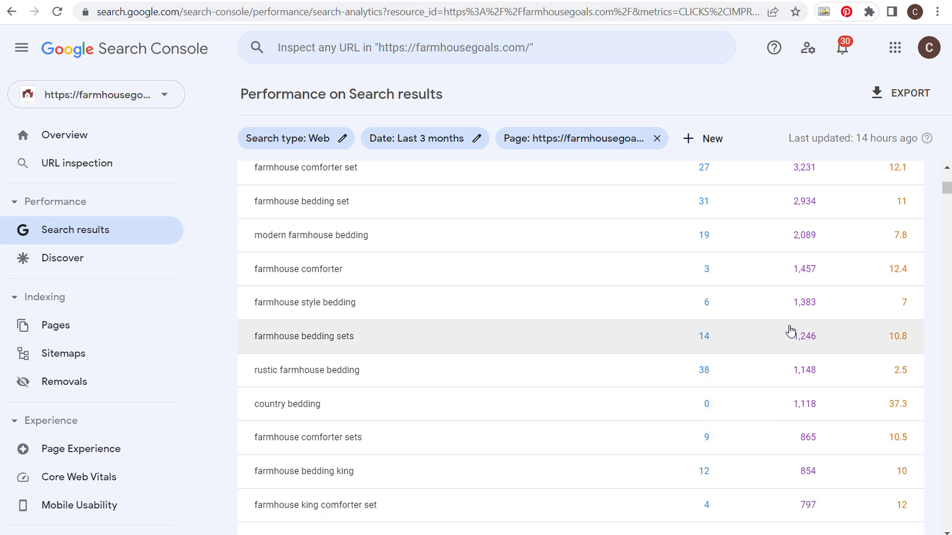
scroll(793, 302, down, 3)
scroll(809, 274, up, 7)
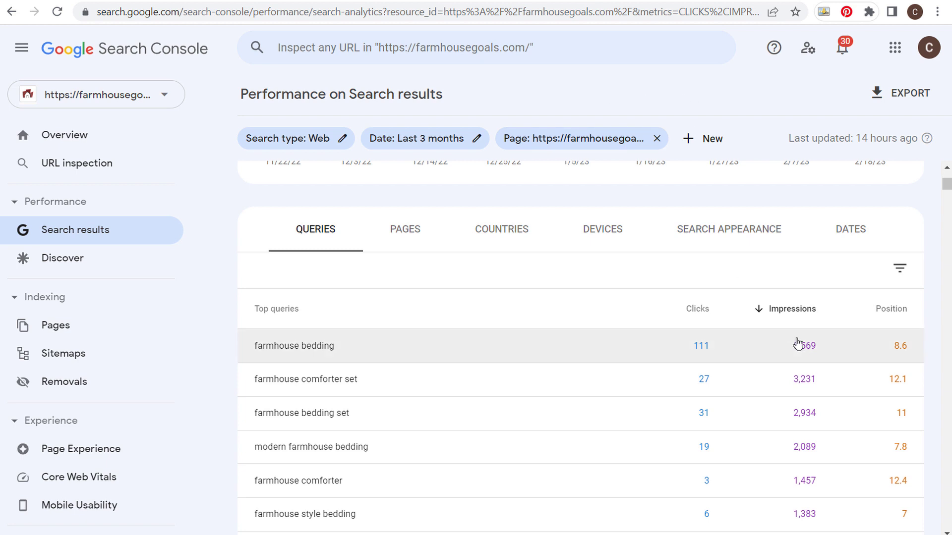
scroll(802, 347, down, 2)
scroll(800, 350, down, 2)
scroll(529, 280, down, 6)
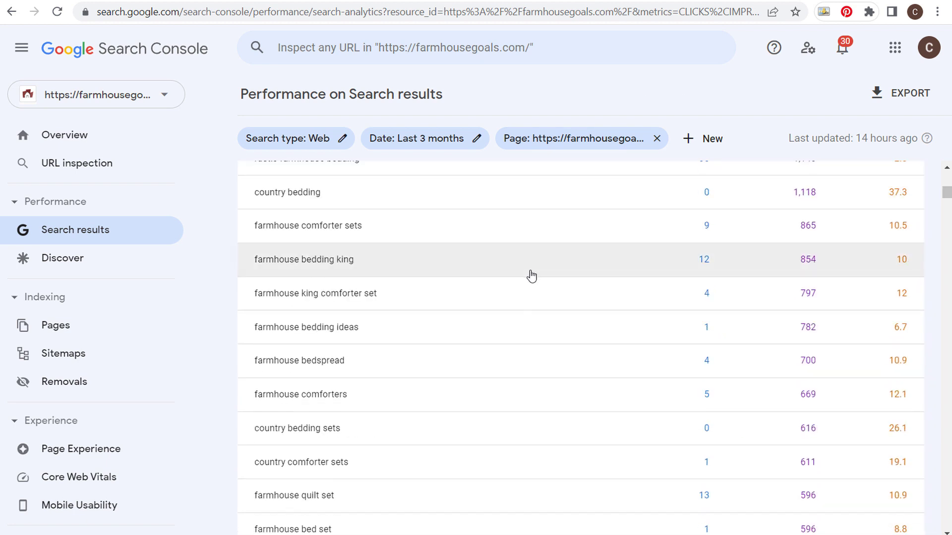
scroll(542, 258, down, 2)
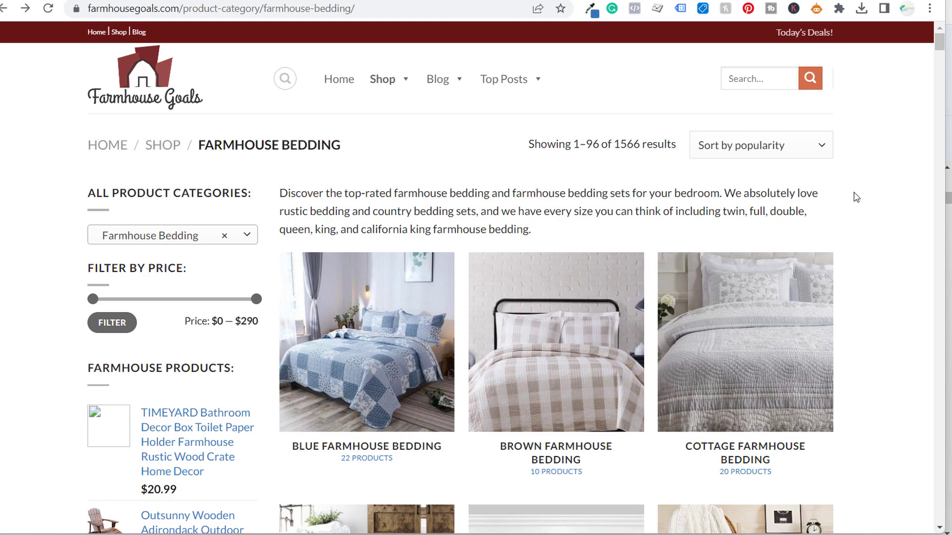
Scroll through the farmhouse bedding category page to the Farmhouse Comforters subcategory
scroll(797, 195, down, 3)
scroll(545, 209, up, 1)
scroll(490, 137, down, 4)
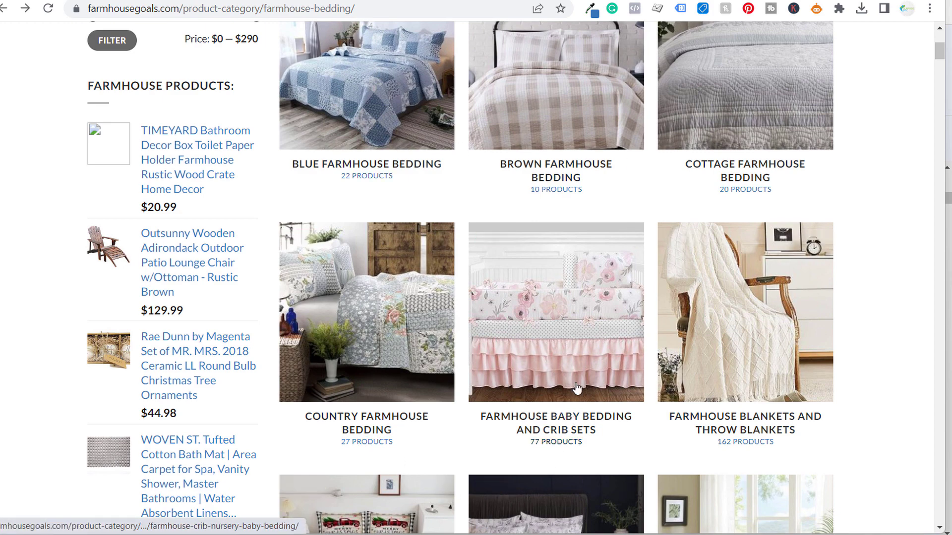
scroll(849, 272, down, 4)
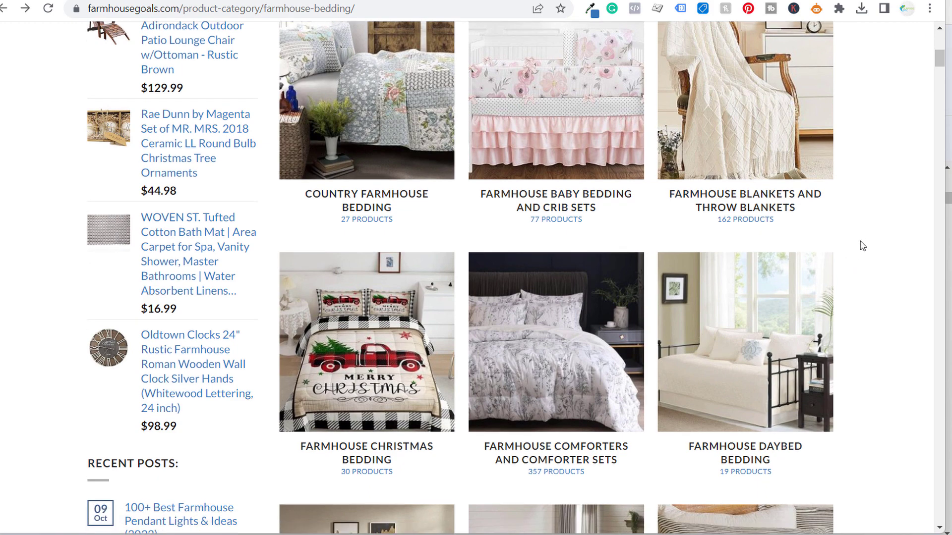
scroll(863, 246, down, 3)
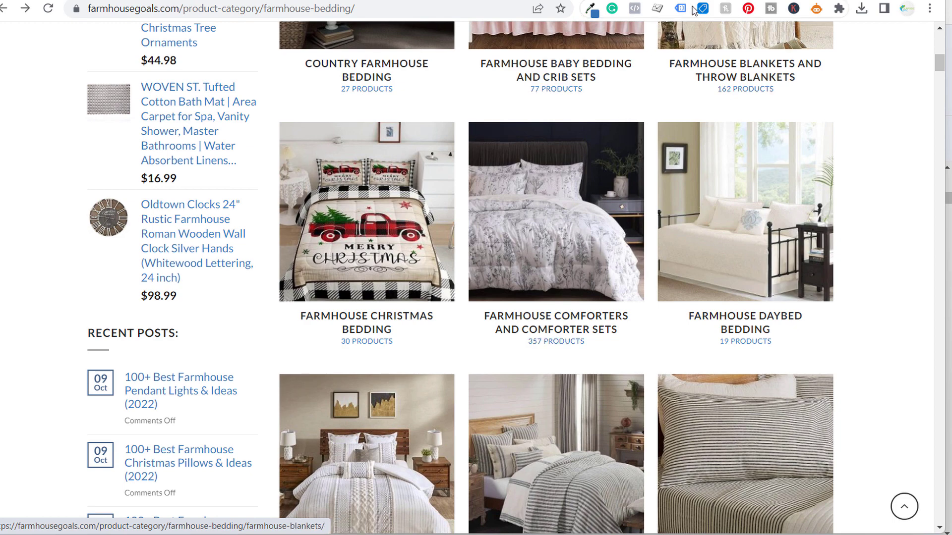
scroll(878, 189, down, 3)
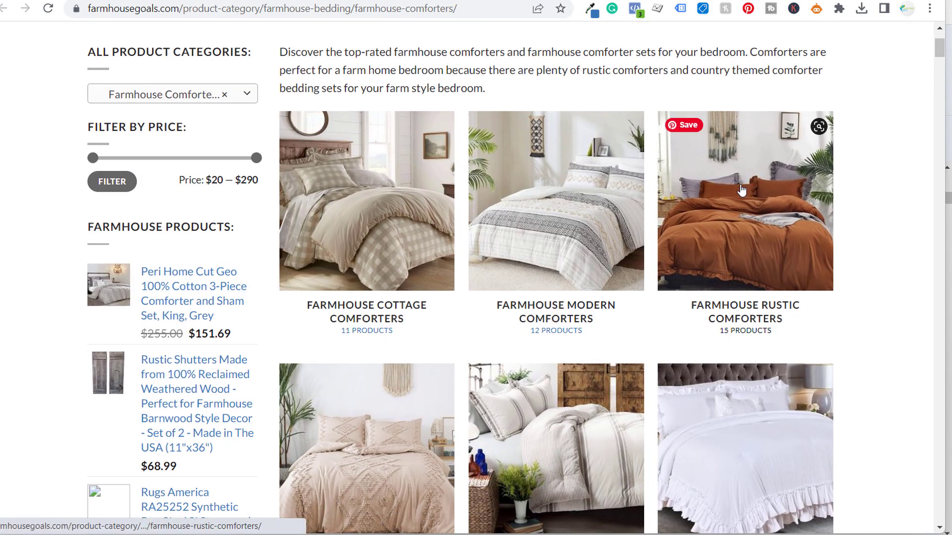
scroll(878, 188, down, 3)
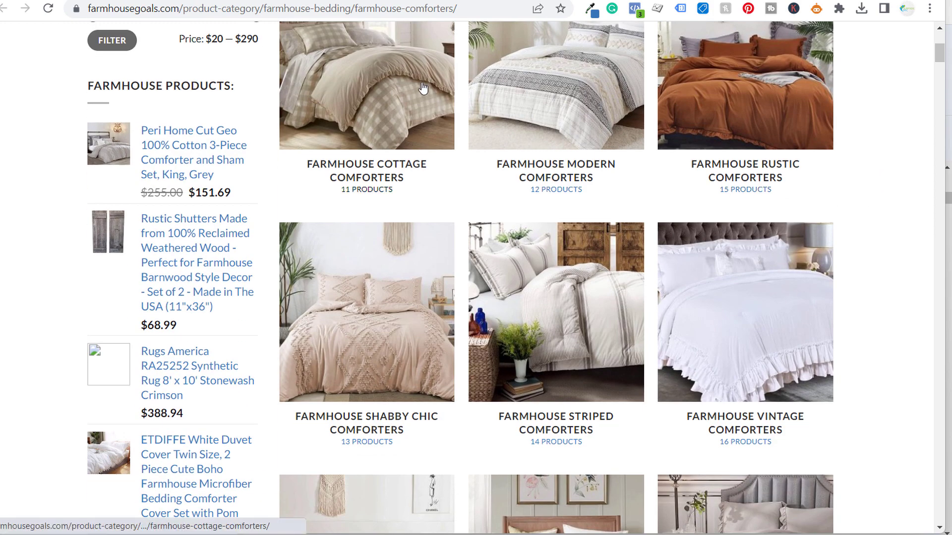
scroll(775, 276, down, 3)
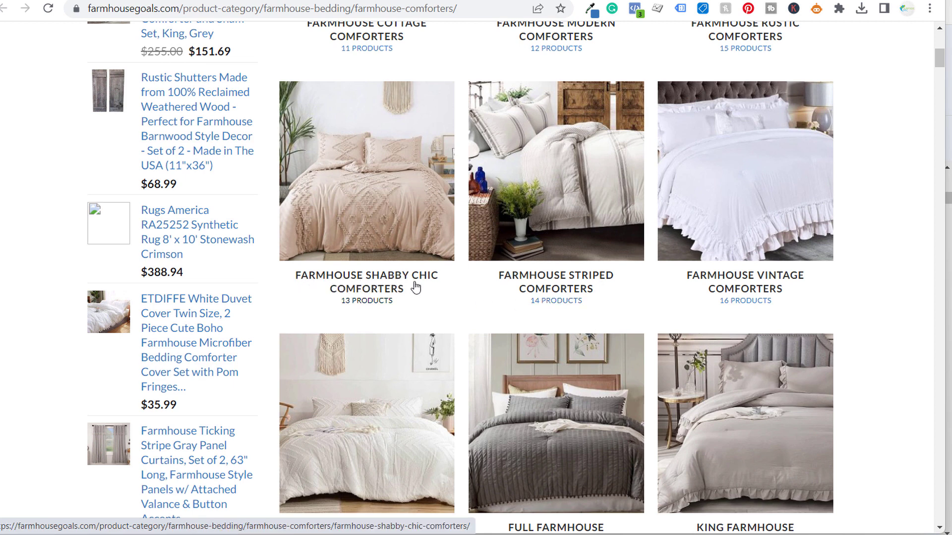
Go back to the bedding page, then forward again to the Farmhouse Comforters page
key(alt+Left)
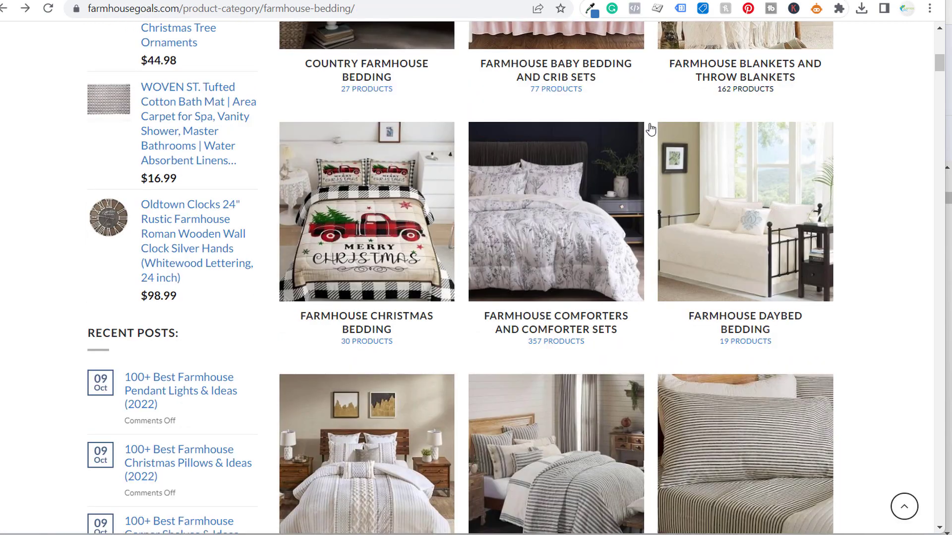
scroll(580, 327, up, 3)
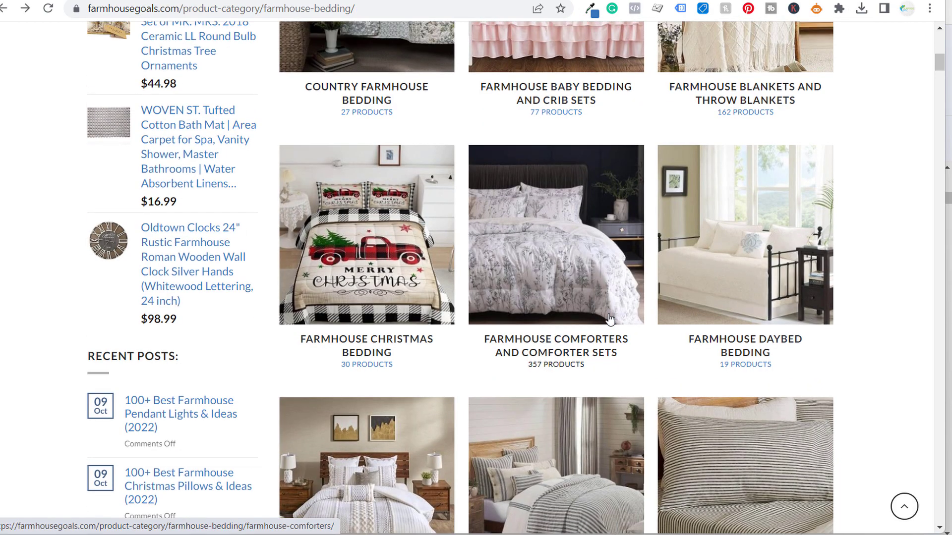
scroll(607, 321, up, 10)
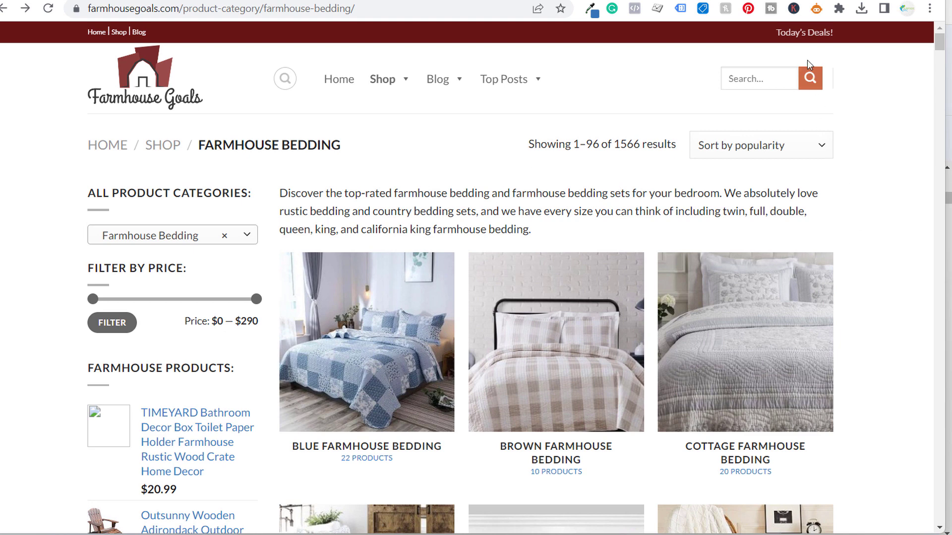
key(alt+Right)
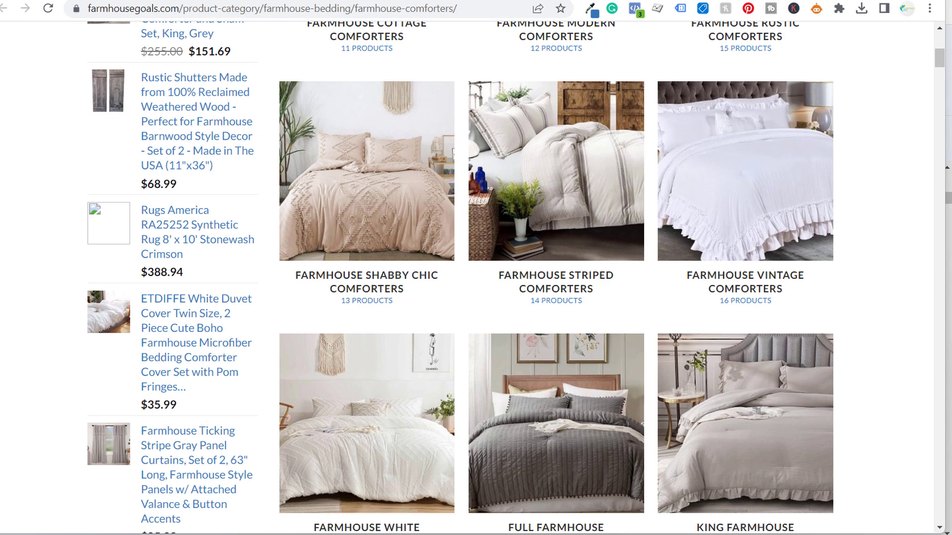